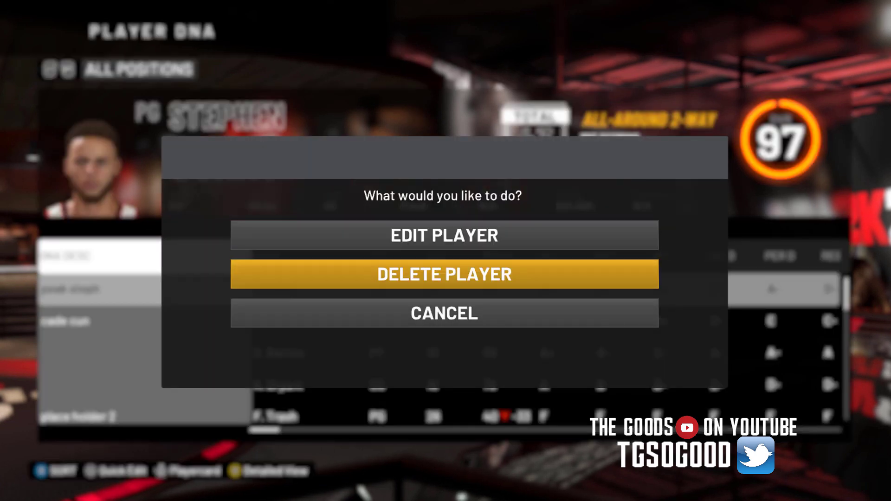
Delete the first unwanted custom player from the Player DNA list.
key(Return)
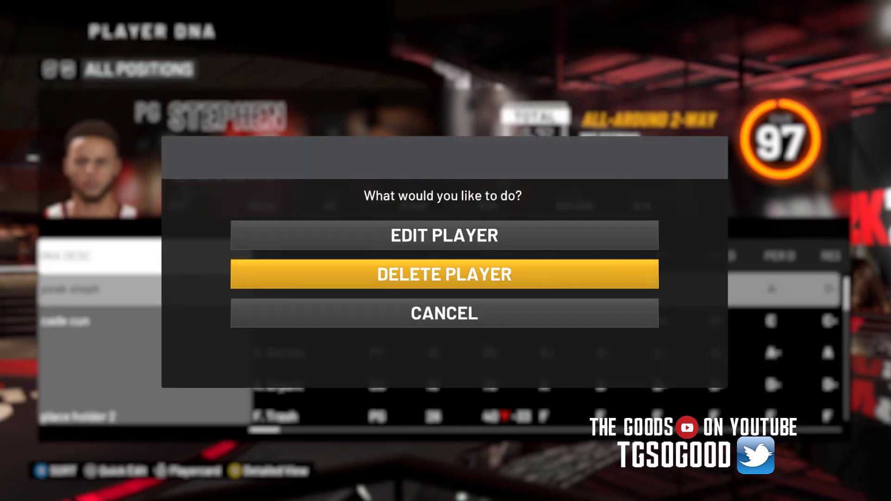
key(Down)
key(Return)
key(Return)
key(Down)
key(Return)
key(Down)
Delete the remaining real players, leaving only the two placeholder players.
key(Return)
key(Return)
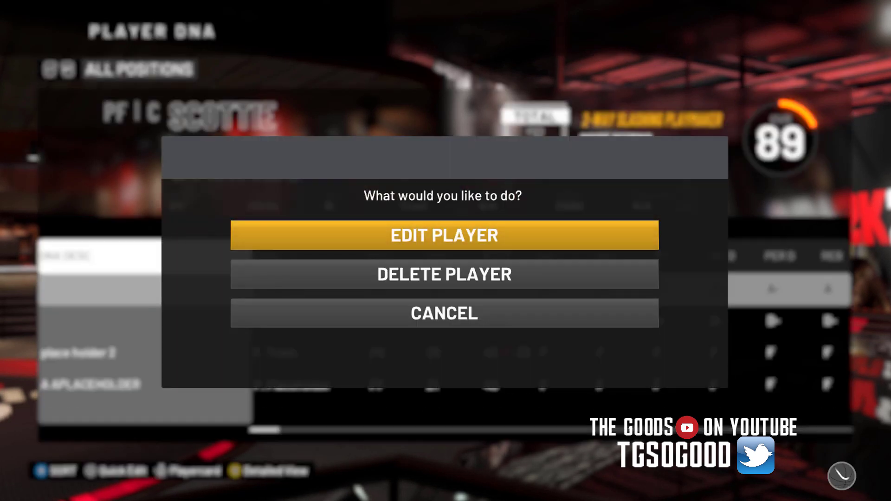
key(Down)
key(Return)
key(Down)
key(Return)
key(Return)
key(Down)
key(Return)
key(Down)
key(Return)
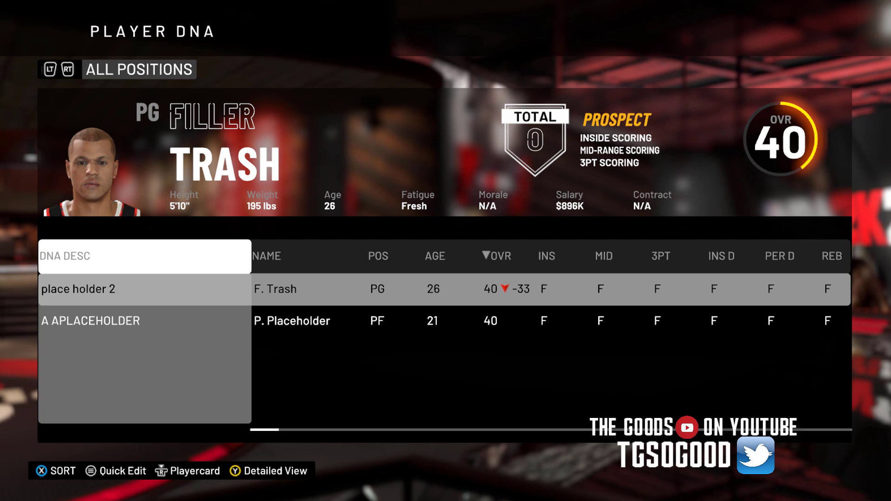
Switch from NBA 2K20 to the Mini Xiugaiqi trainer window.
key(alt+Tab)
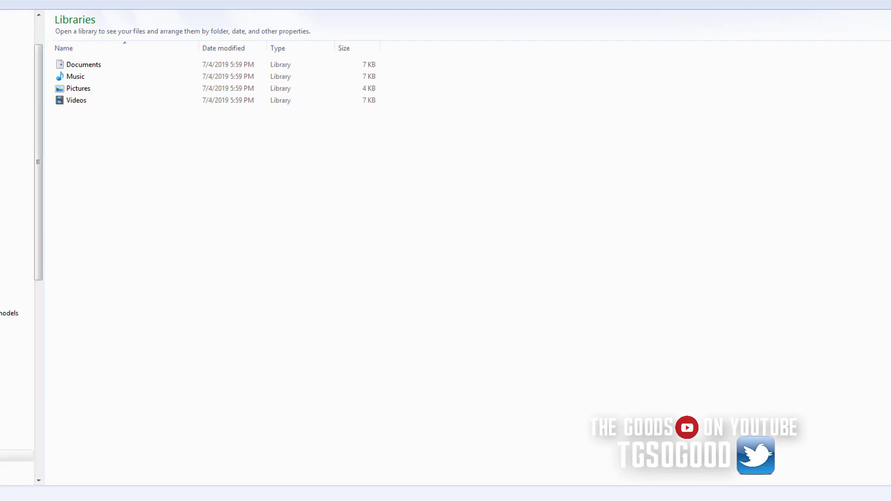
Browse Explorer through Pics > 2ks > 2K20 and open the female faces folder.
drag(40, 84, 46, 122)
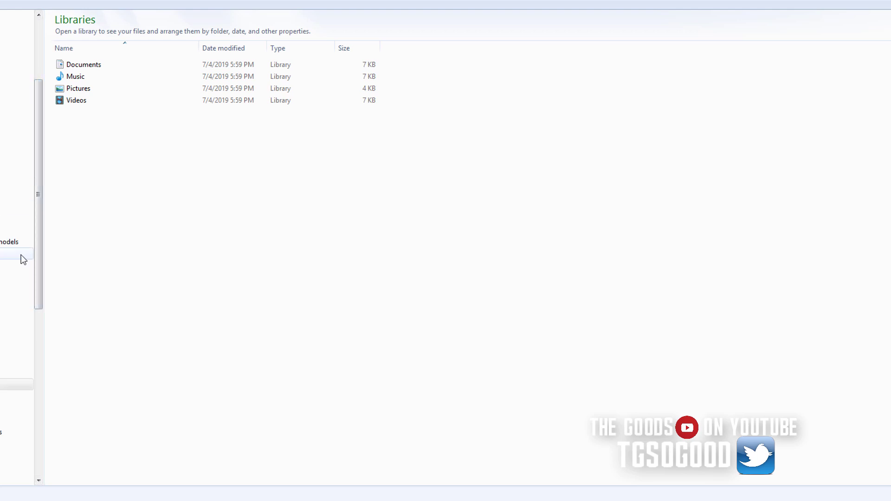
drag(39, 83, 41, 38)
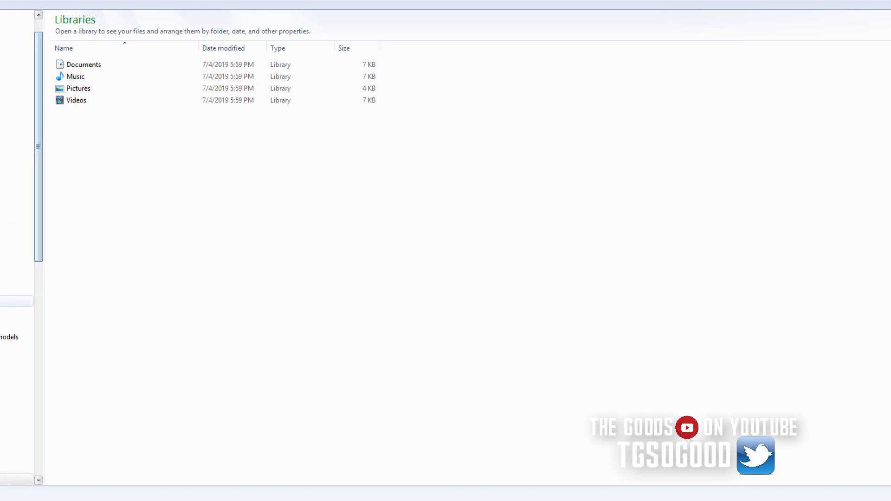
click(17, 289)
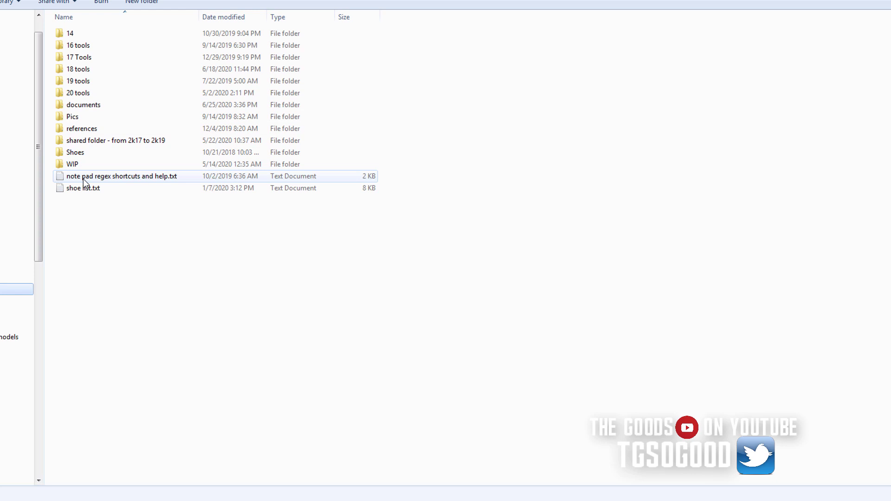
click(96, 127)
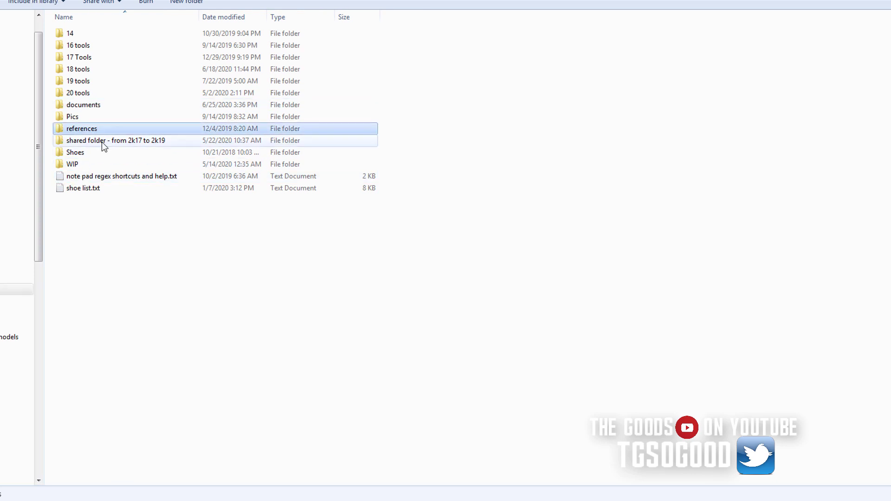
double_click(91, 113)
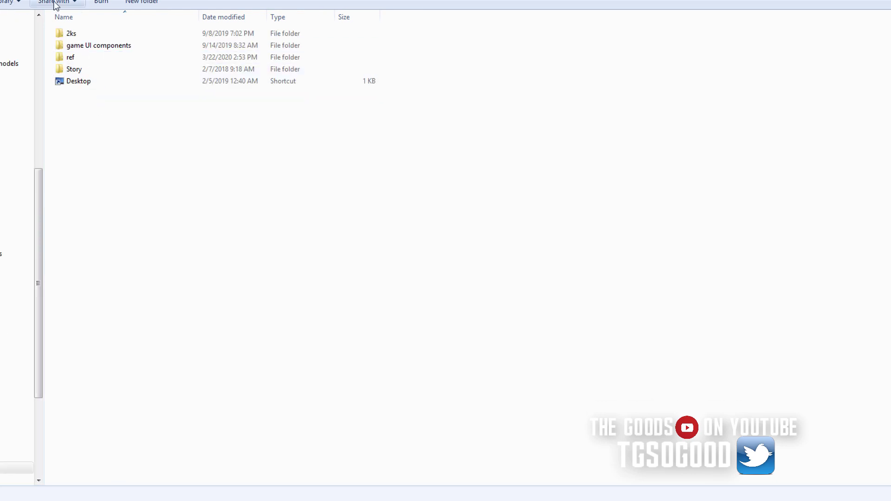
double_click(70, 33)
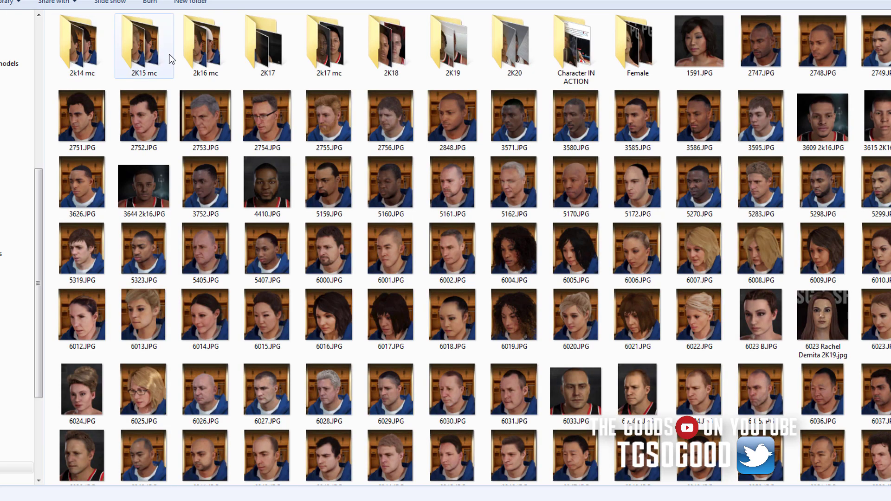
double_click(514, 51)
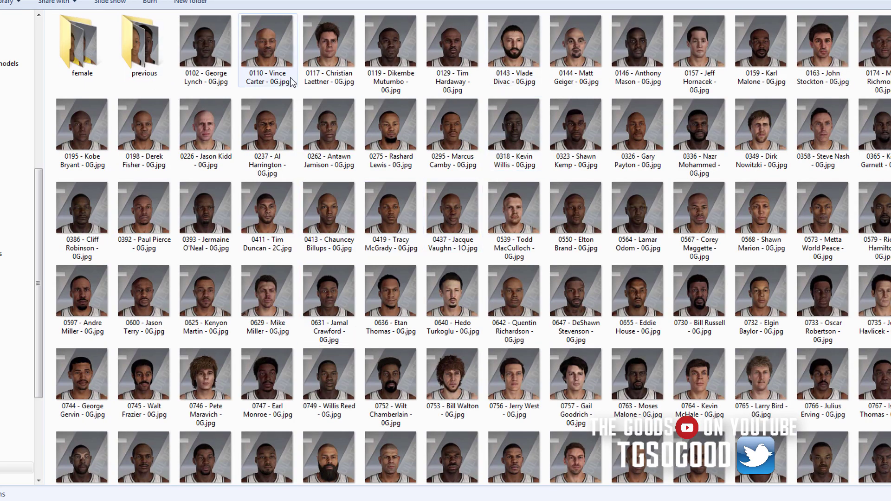
double_click(78, 46)
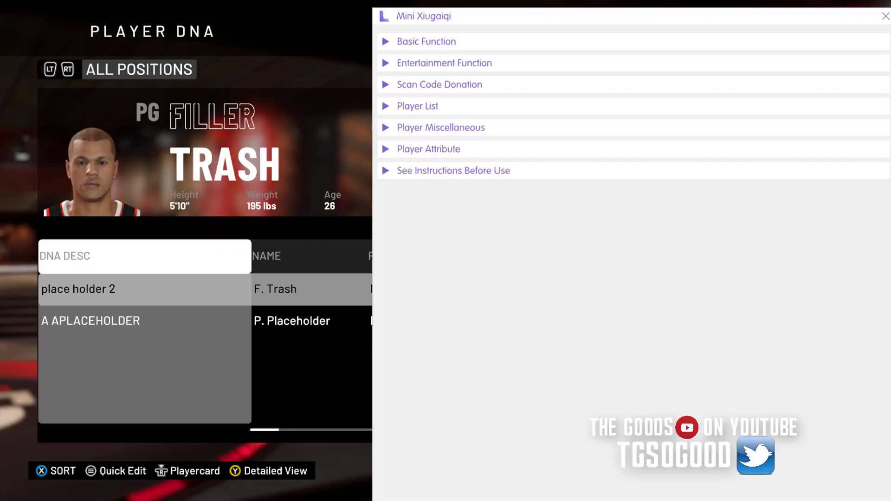
Load Filler Trash into Mini Xiugaiqi and select his Face Number for replacement.
click(385, 108)
click(395, 133)
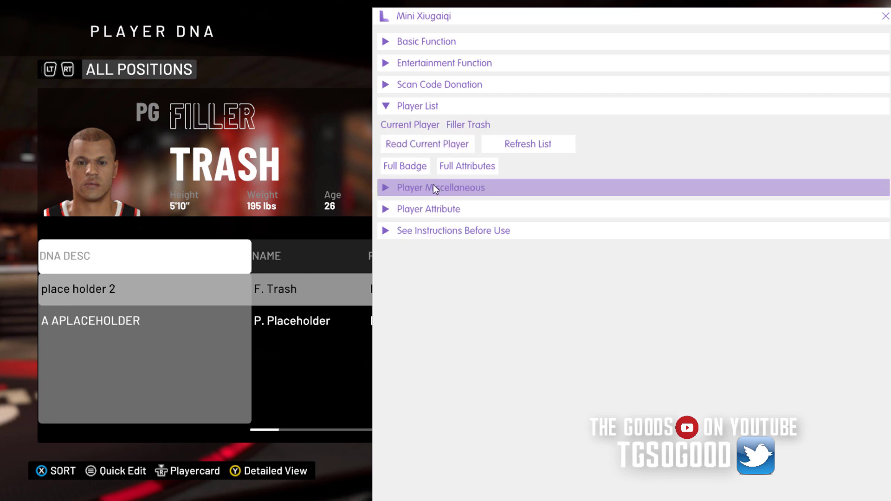
click(379, 190)
key(Tab)
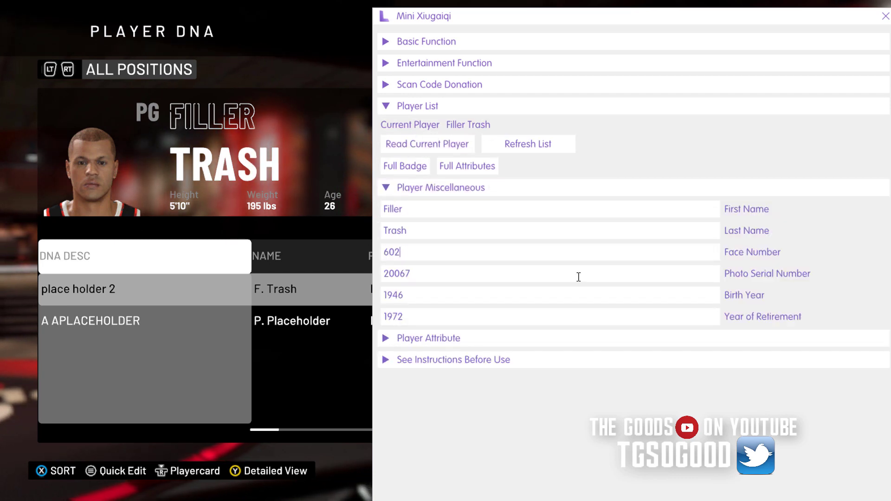
Return to the game and reload Player DNA so F. Trash shows the new face.
key(alt+Tab)
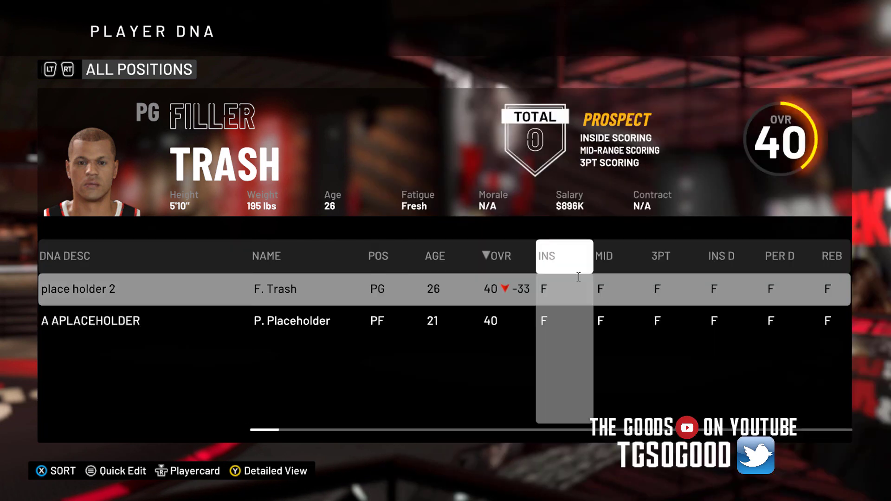
key(Down)
key(Up)
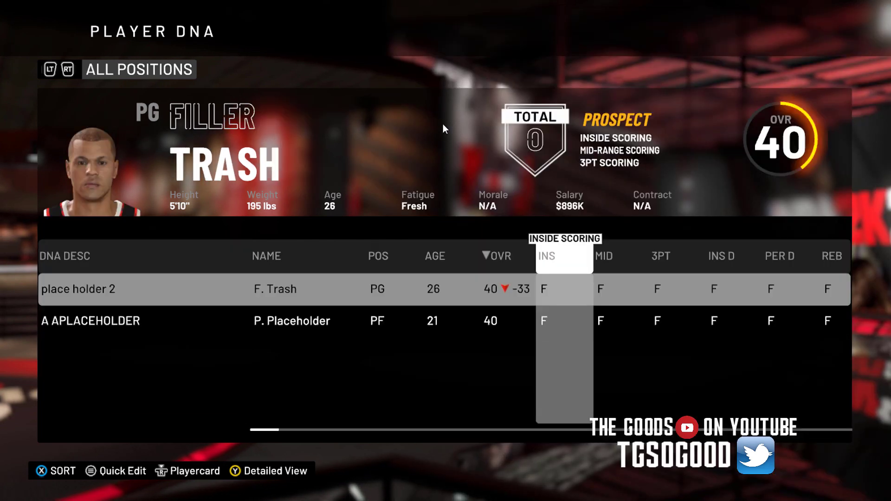
key(Down)
key(Up)
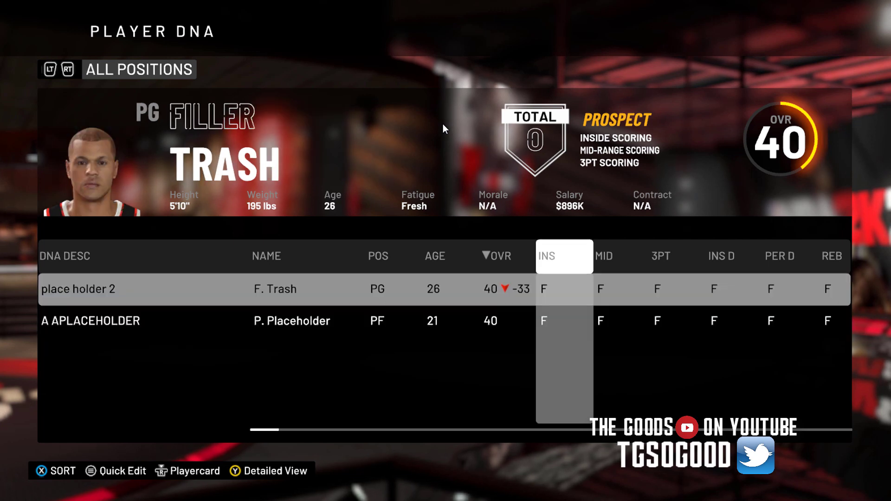
key(Escape)
key(Return)
key(Right)
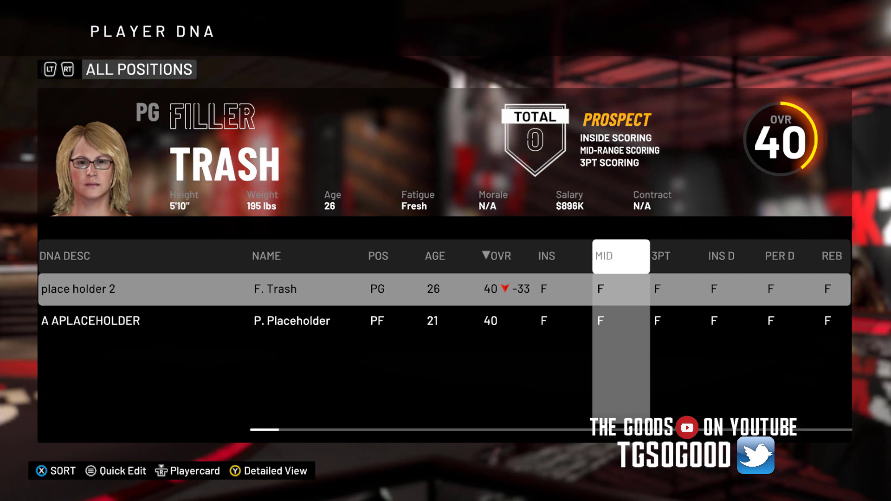
Select P. Placeholder and bring up its Edit Player option.
key(Down)
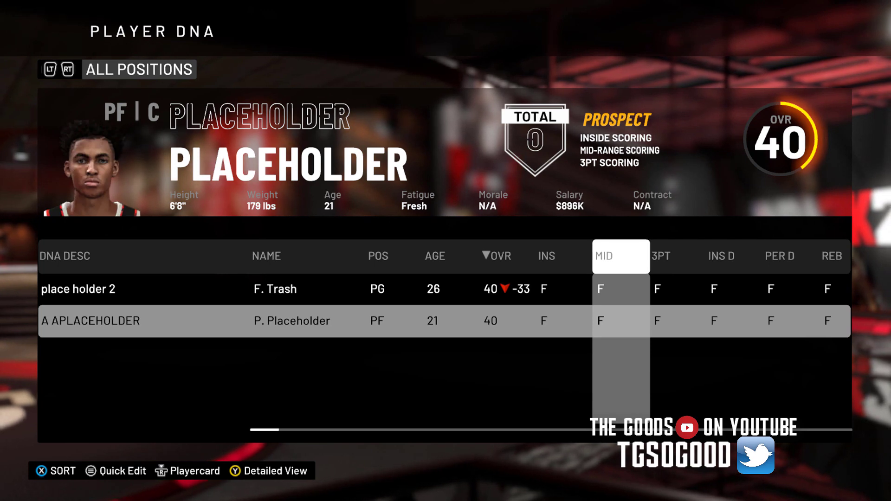
key(Return)
key(Down)
key(Up)
key(Escape)
key(Escape)
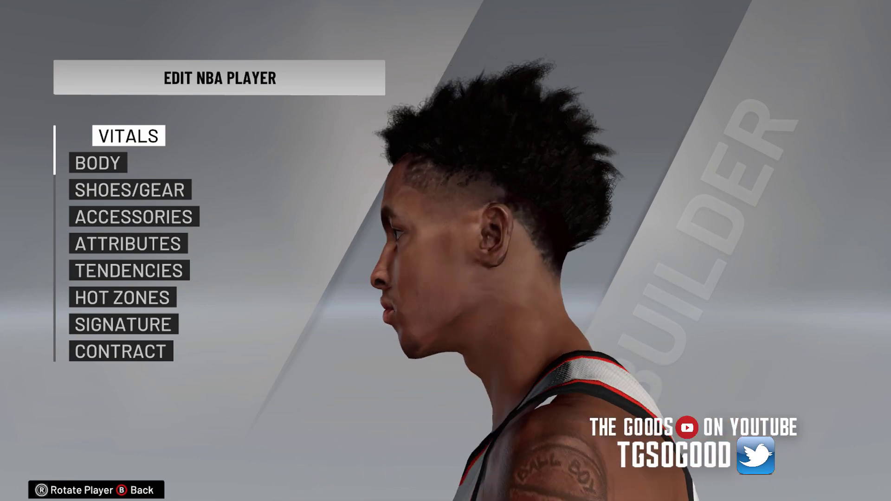
Check the placeholder's Body height and weight, then exit the editor to Player DNA.
key(Down)
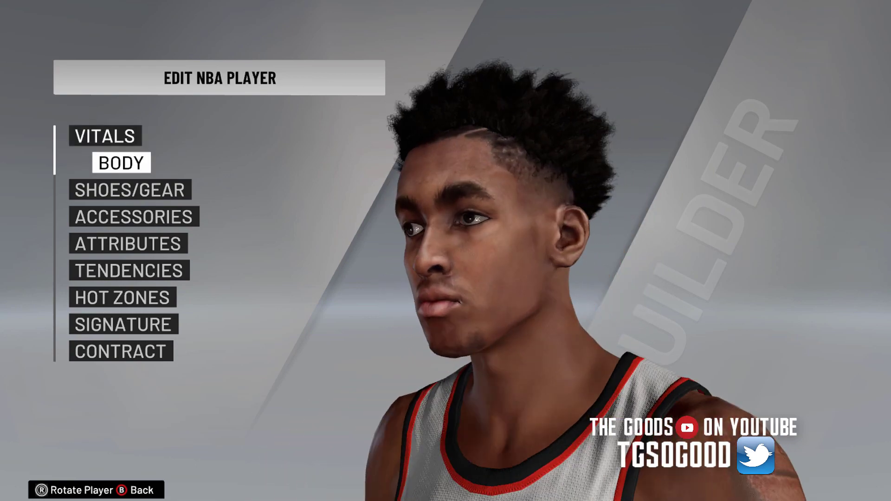
key(Return)
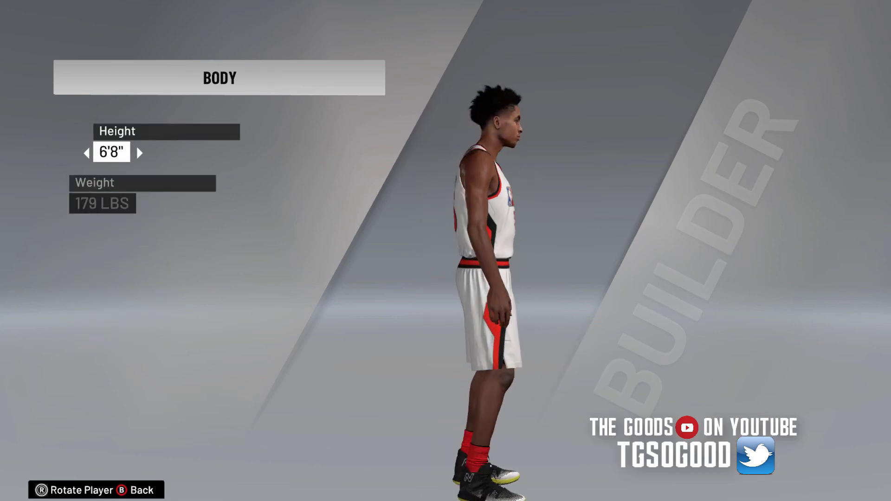
key(Escape)
key(Up)
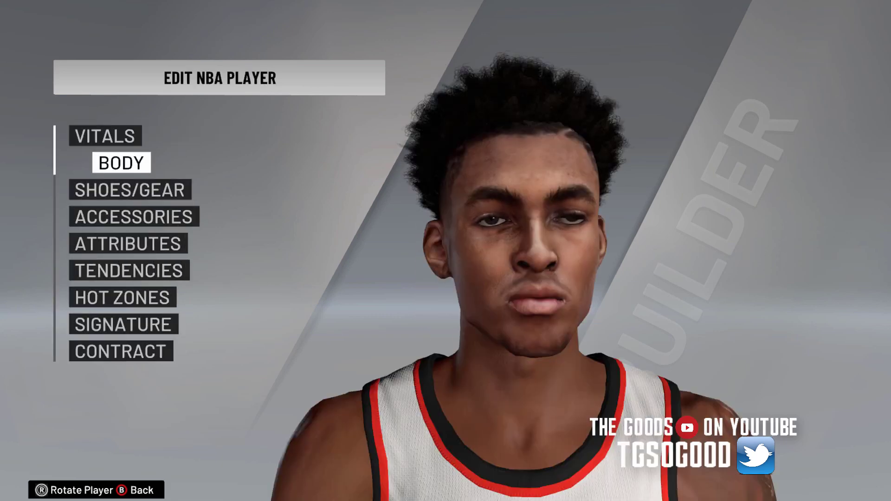
key(Escape)
key(Return)
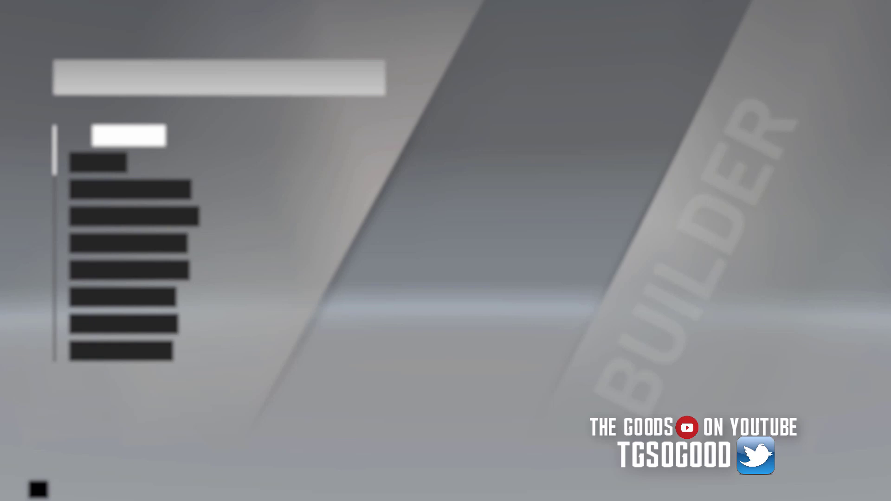
Reselect the placeholder player and choose Edit Player again.
key(Up)
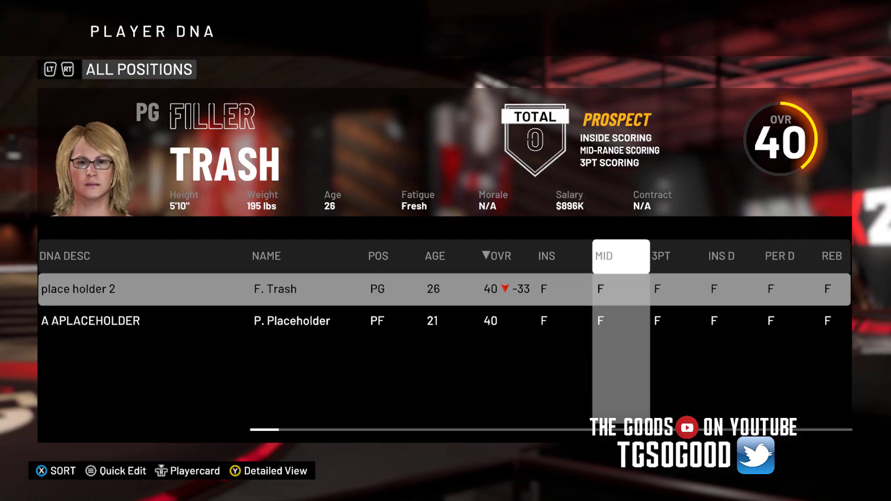
key(Return)
key(Down)
key(Up)
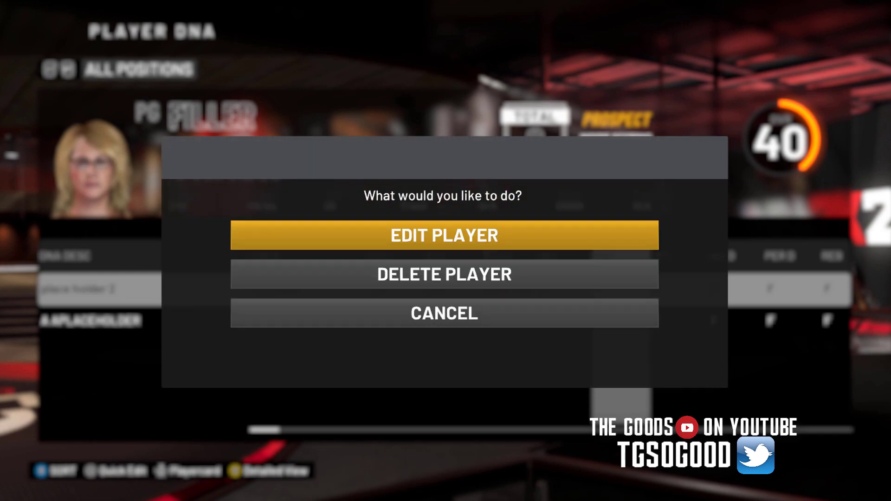
key(Escape)
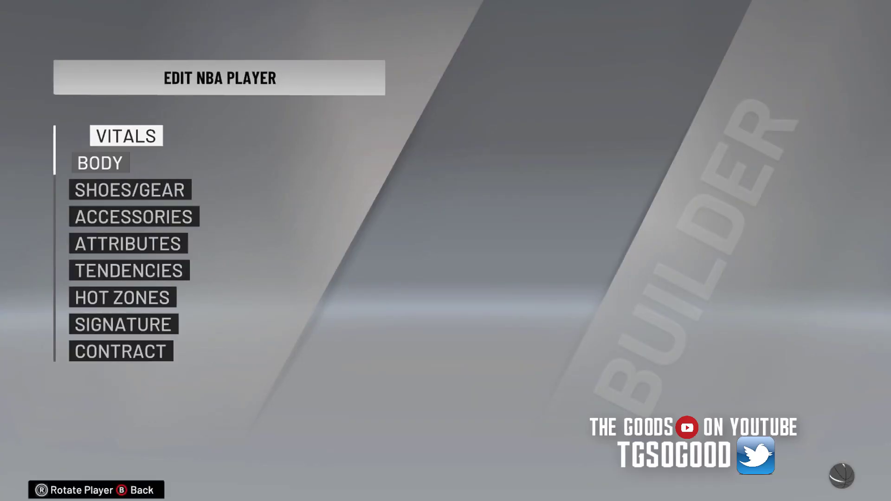
Review the Body settings again, then exit the editor and discard the changes.
key(Down)
key(Return)
key(Escape)
key(Down)
key(Down)
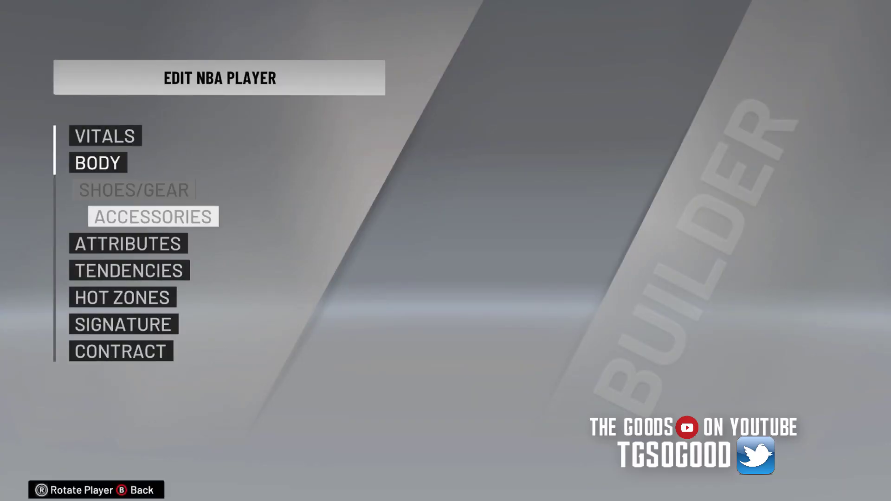
key(Escape)
key(Down)
key(Return)
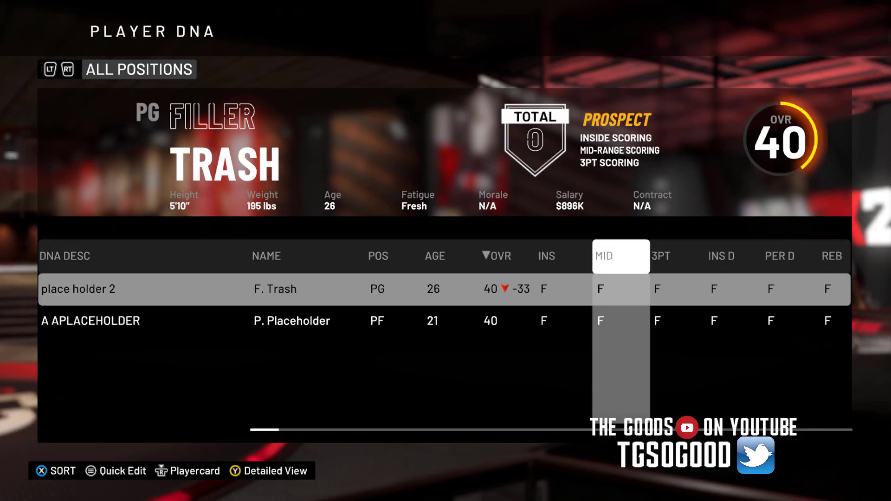
Back out to Features and reopen the Player DNA list on place holder 2.
key(Escape)
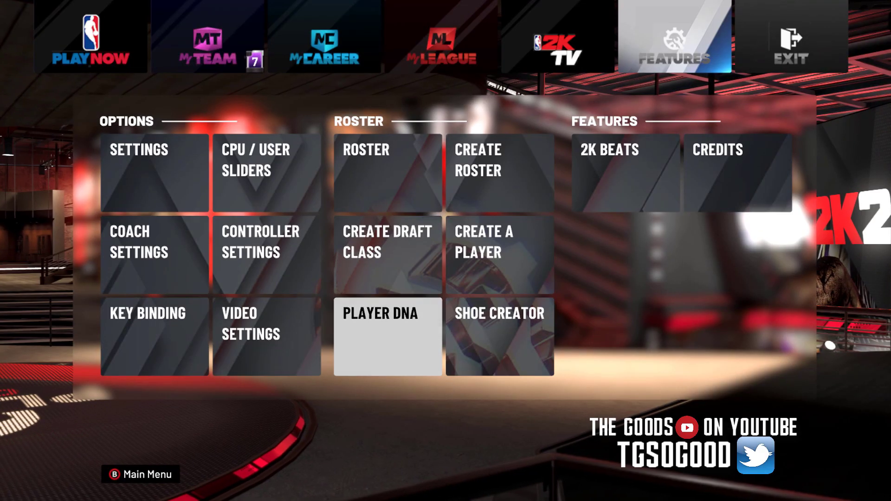
key(Return)
key(Down)
key(Up)
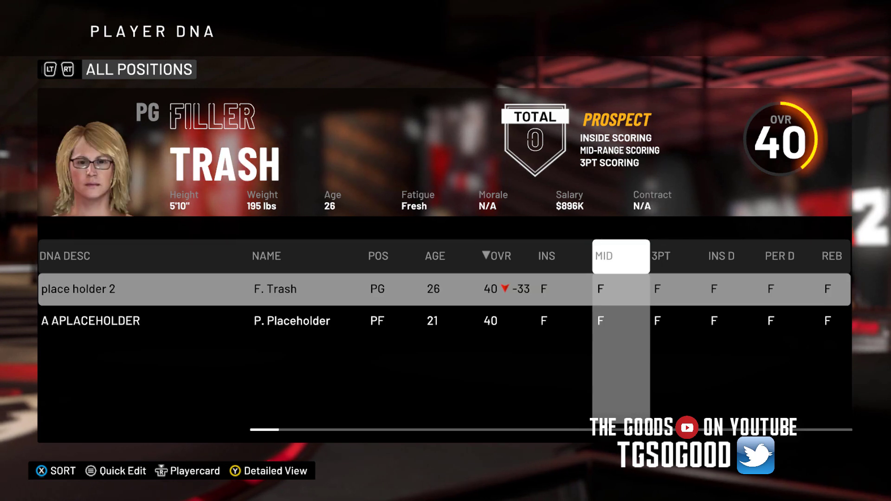
Compare P. Placeholder's and F. Trash's portraits and stats, then bring up Generic Mod Enabler.
key(Down)
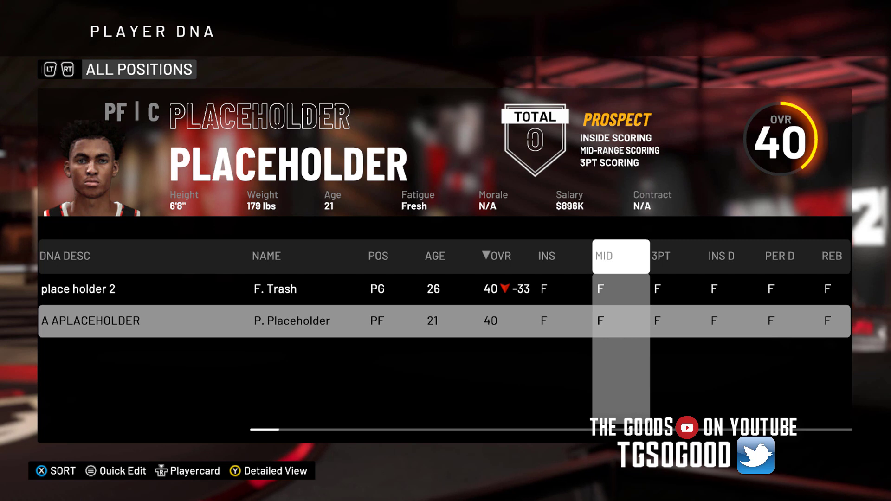
key(Up)
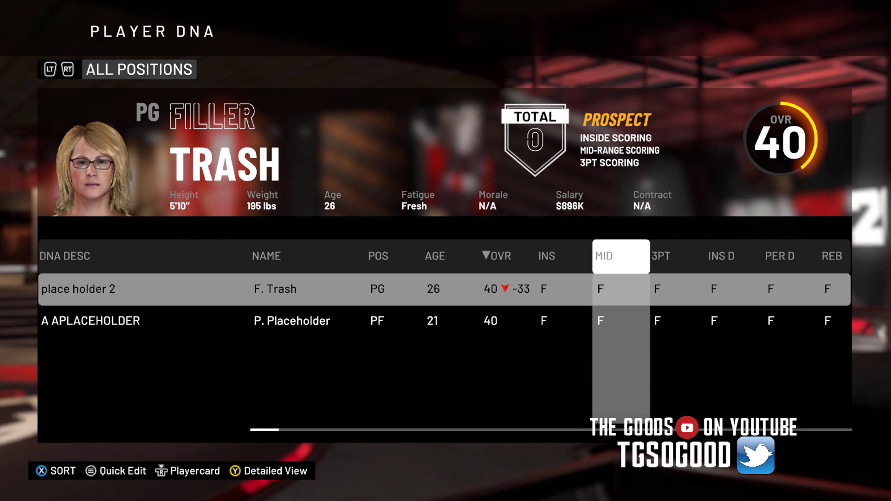
key(Down)
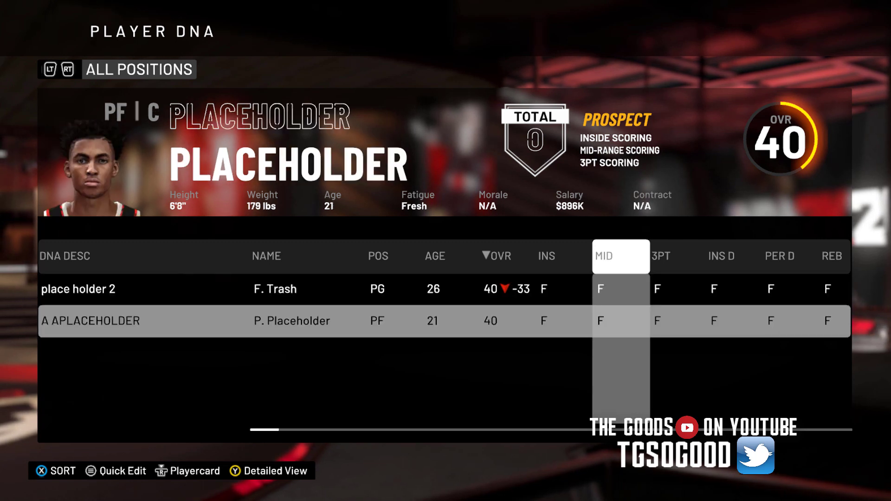
key(Up)
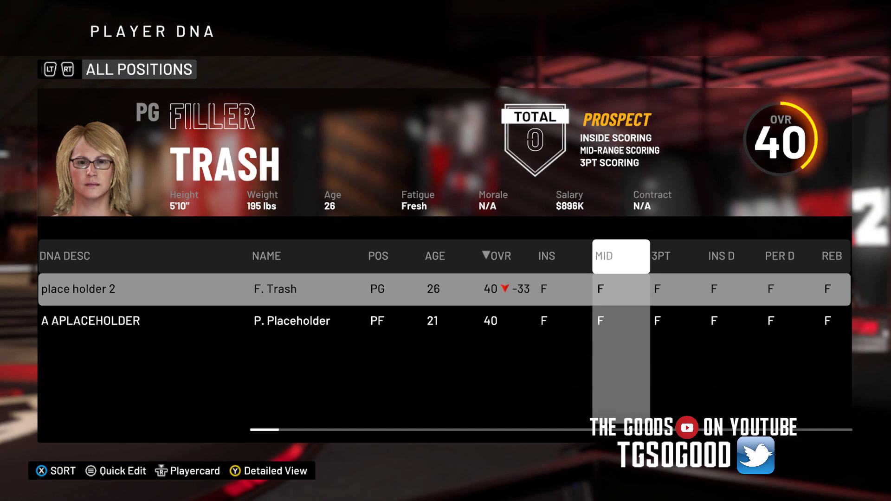
click(292, 320)
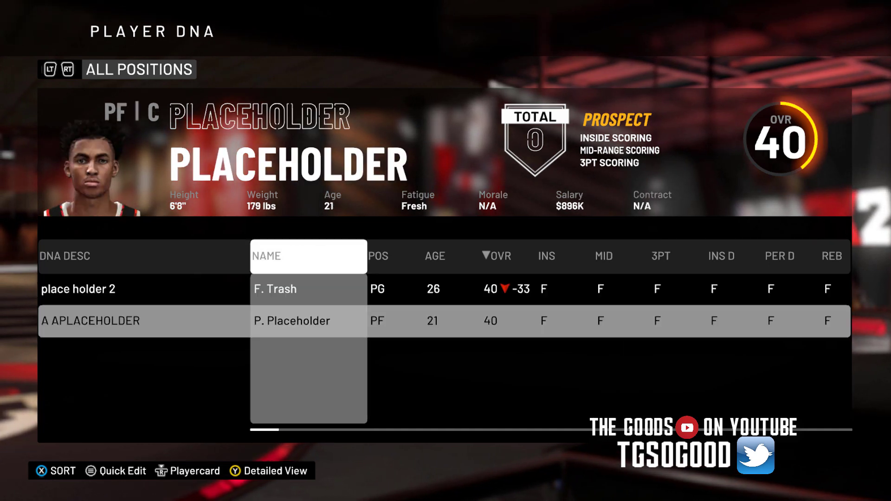
key(alt+Tab)
drag(634, 107, 625, 220)
Explore the 'Jerseys - FA and CAP female' mod's folder from Available Mods.
click(552, 163)
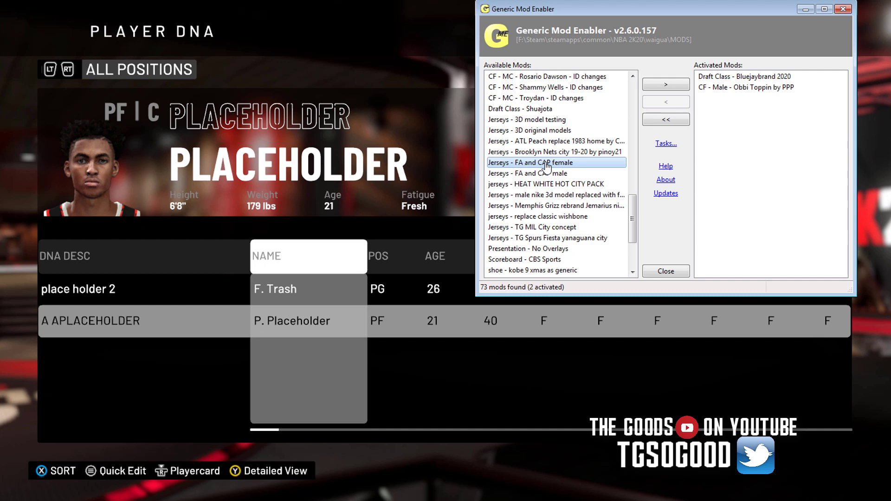
right_click(566, 168)
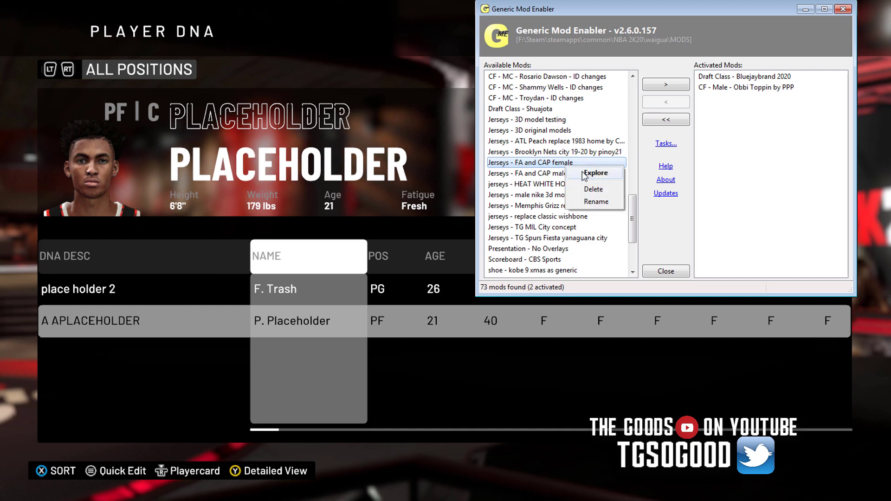
click(594, 173)
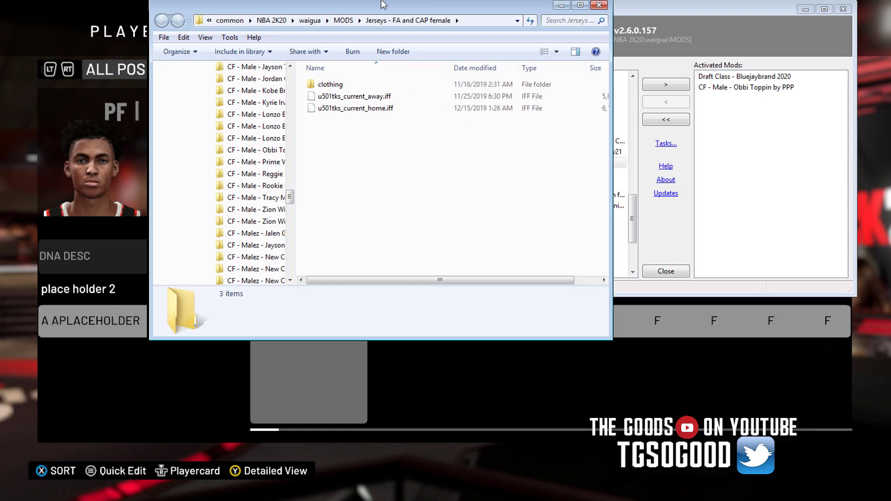
Inspect the female jersey mod's two .iff files and clothing folder, then go up to MODS.
drag(384, 50, 543, 19)
drag(527, 161, 512, 111)
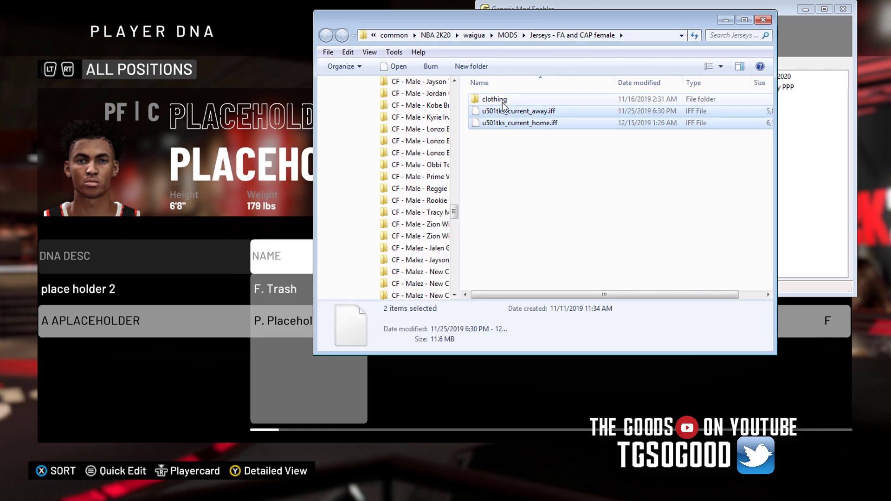
double_click(502, 100)
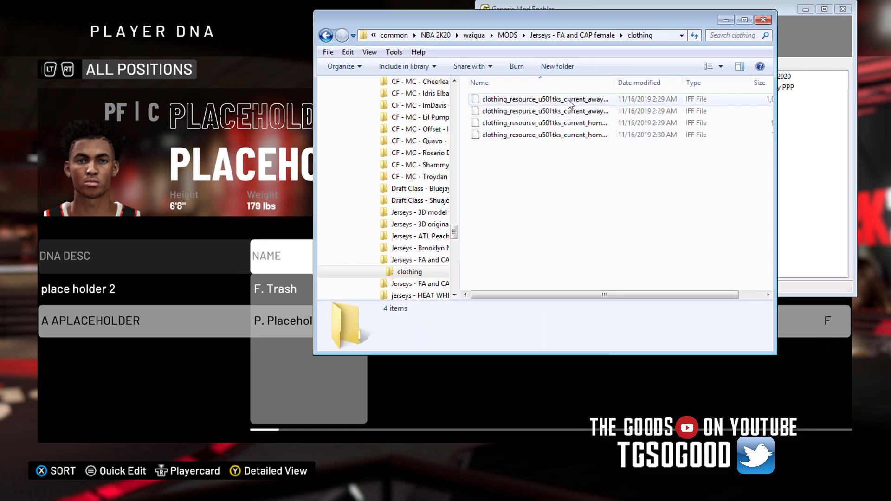
click(326, 36)
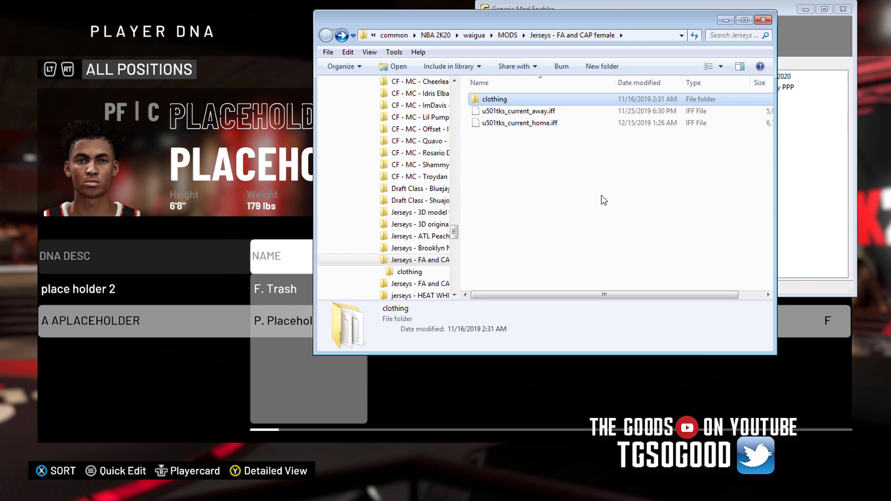
click(507, 36)
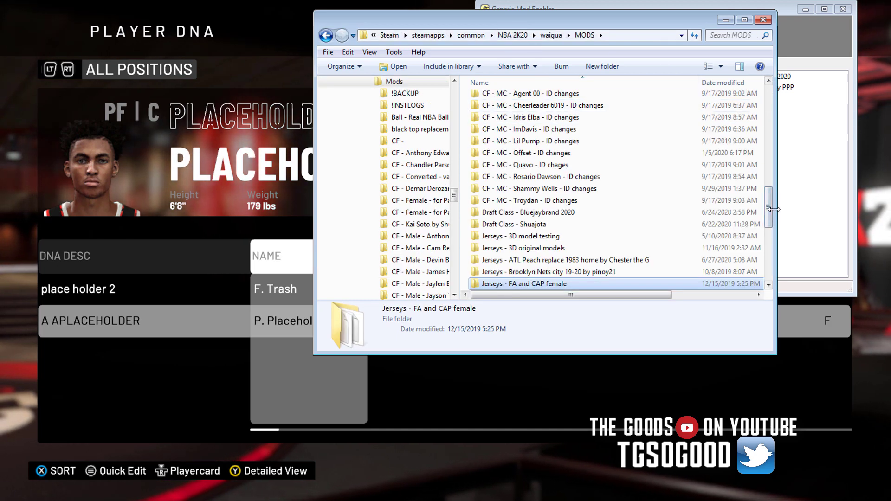
Review the FA and CAP female folder's contents, then open 'Jerseys - FA and CAP male'.
scroll(766, 213, down, 2)
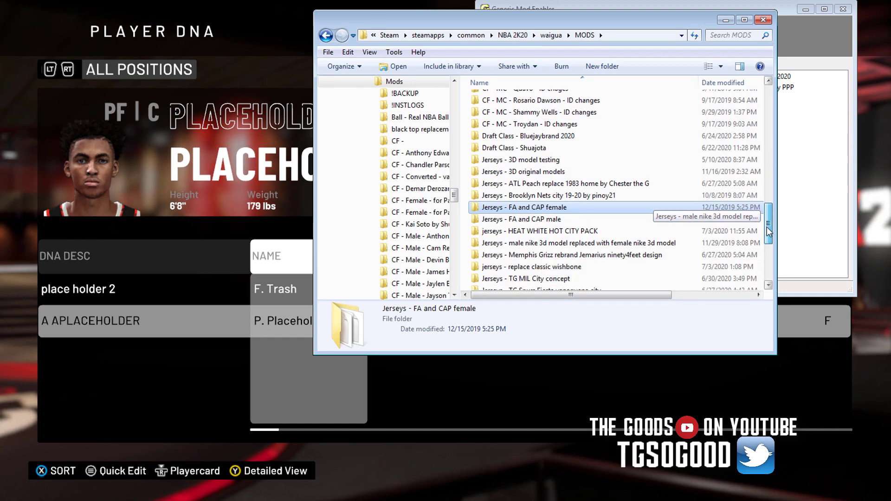
drag(467, 216, 596, 201)
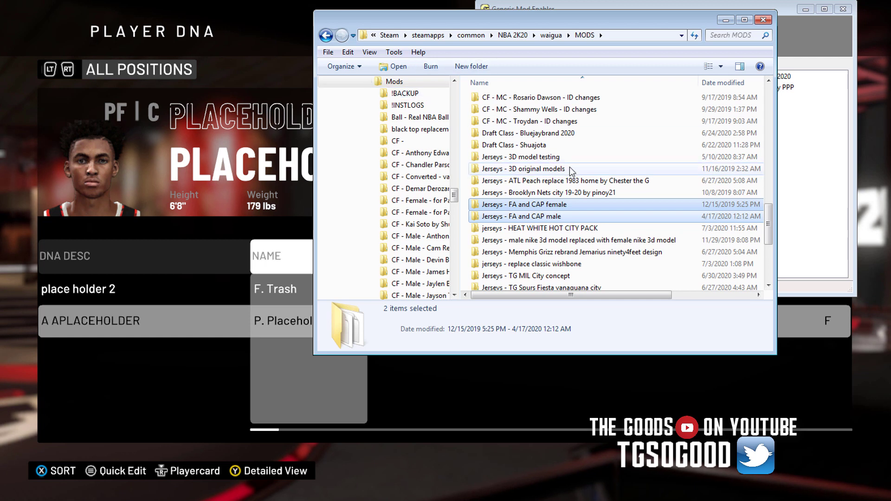
double_click(549, 205)
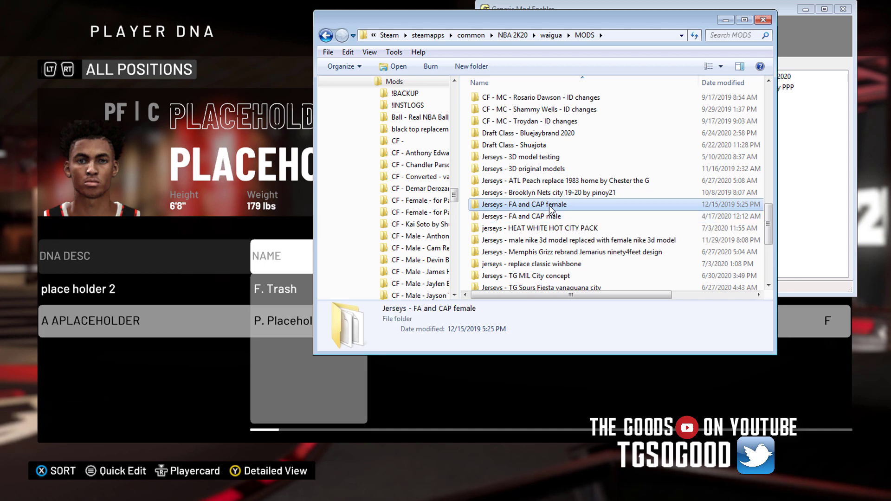
drag(529, 140, 482, 89)
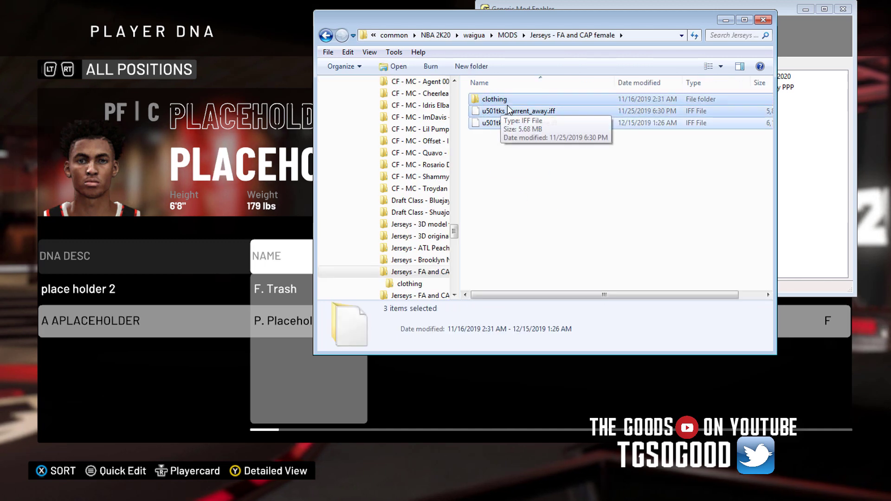
click(326, 36)
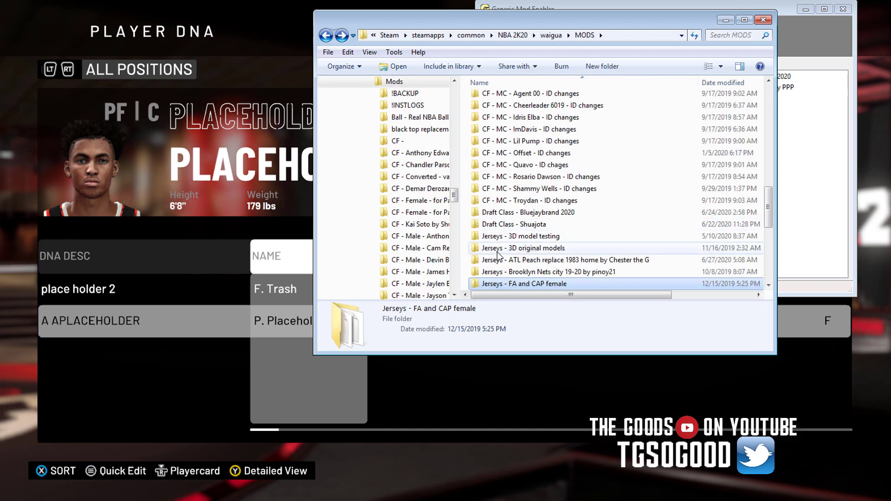
scroll(769, 288, down, 3)
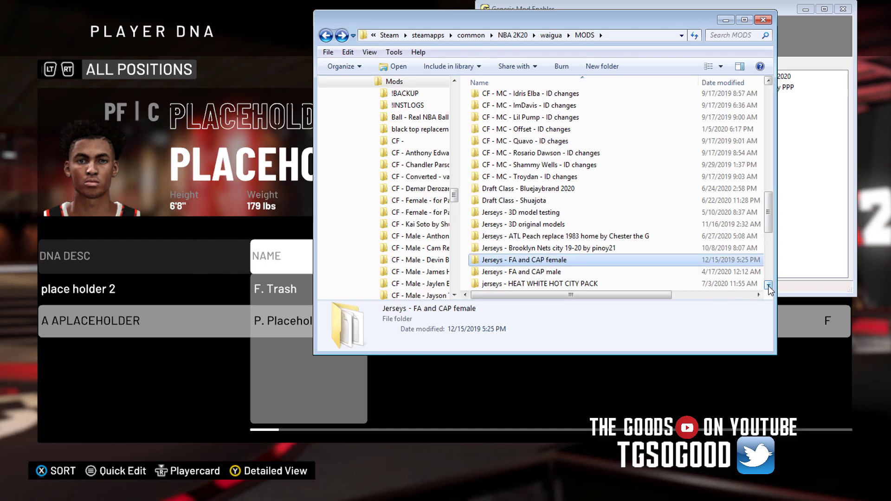
double_click(543, 262)
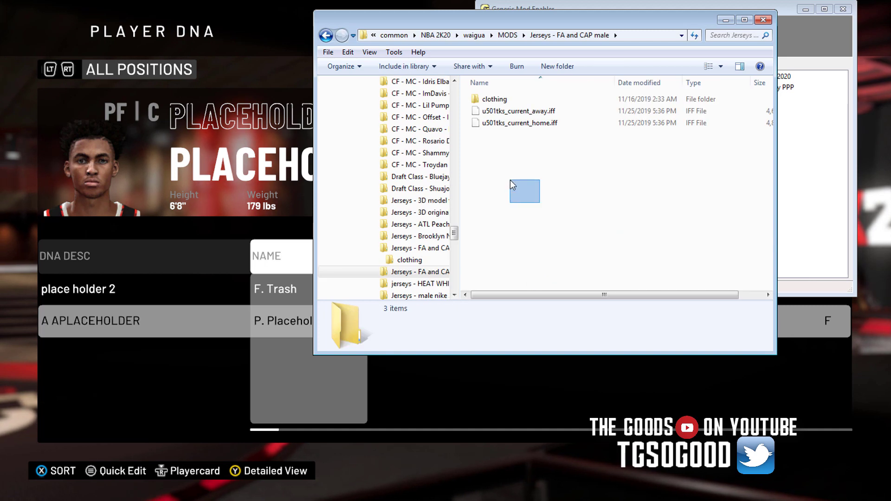